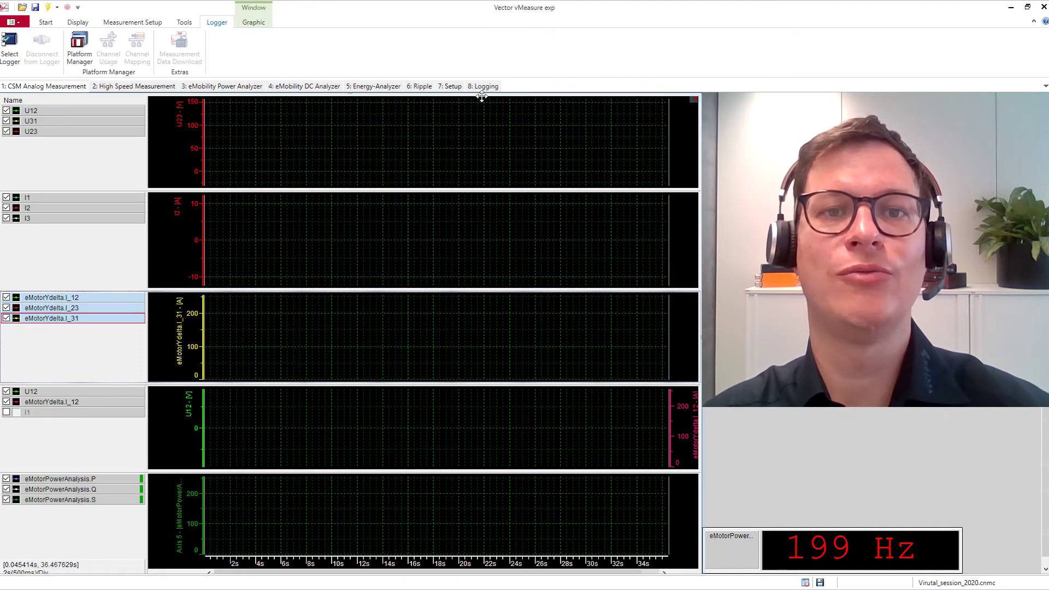
Show the 7: Setup page with the E-Mobility Analysis demonstrator slide.
click(456, 86)
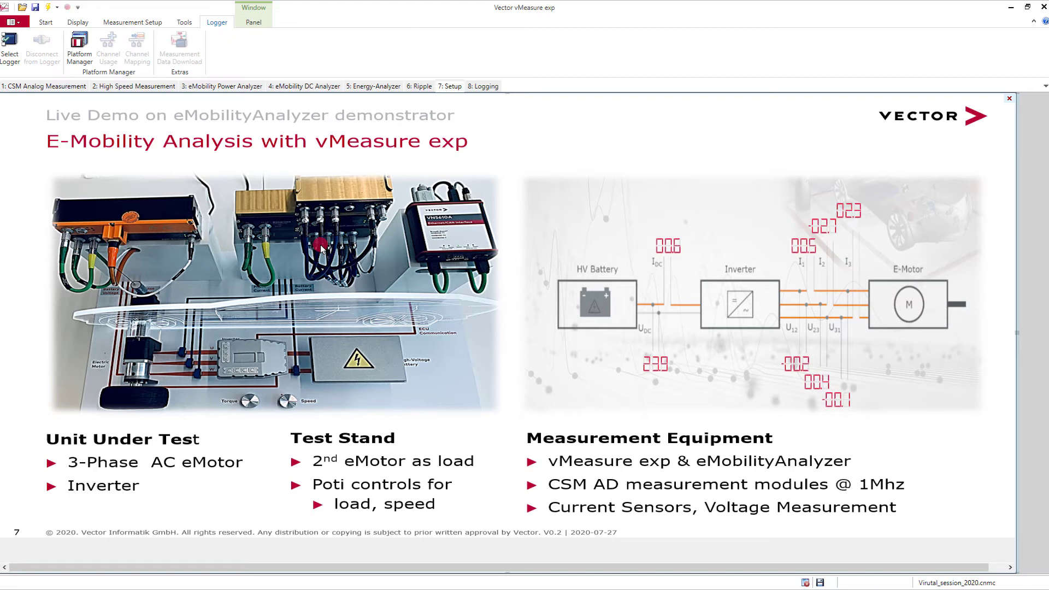
Switch to the 8: Logging page with the motor power, U12–U31 and I1–I3 charts.
click(483, 87)
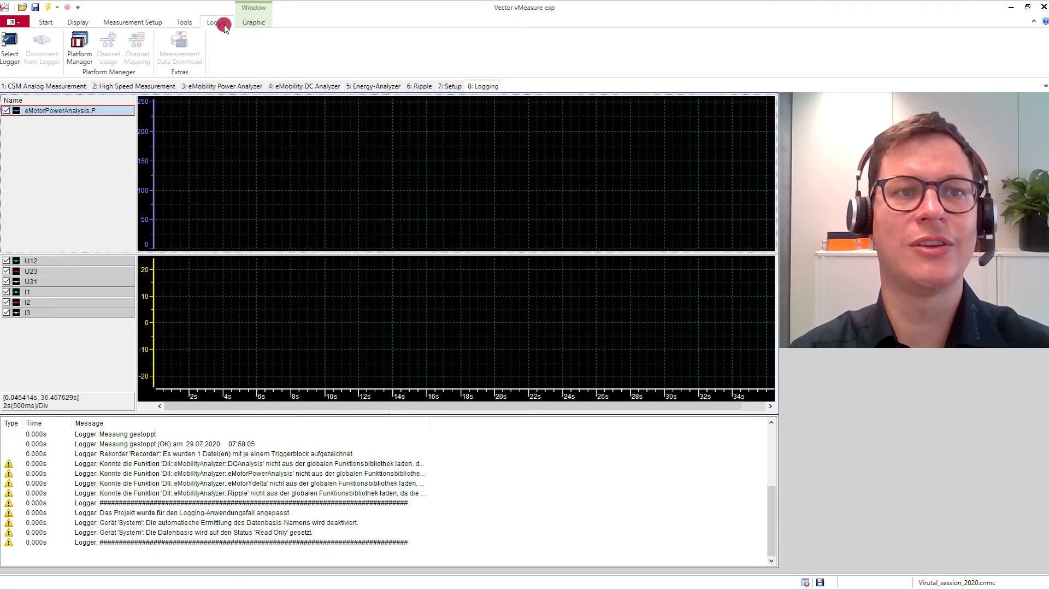
Open Select Logger to list the virtual session logger.
click(10, 55)
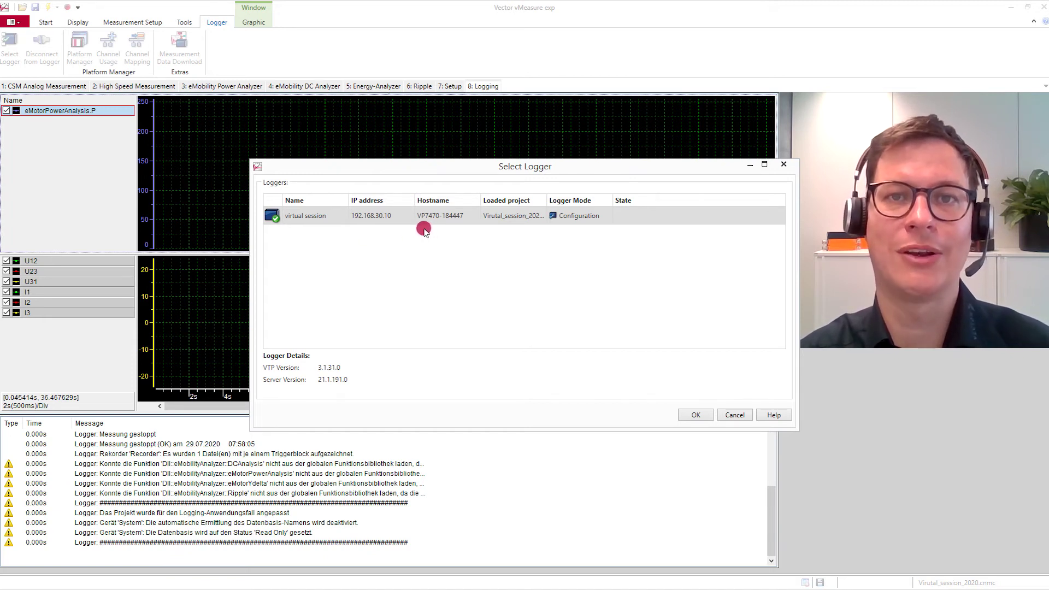
Choose the virtual session logger and connect to logger 192.168.30.10.
click(621, 223)
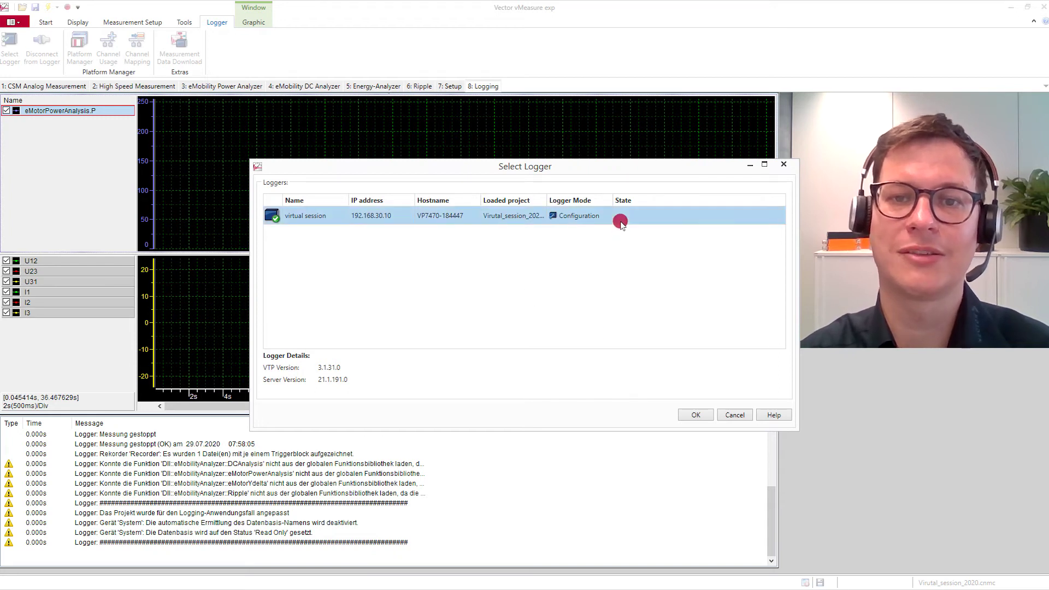
click(698, 415)
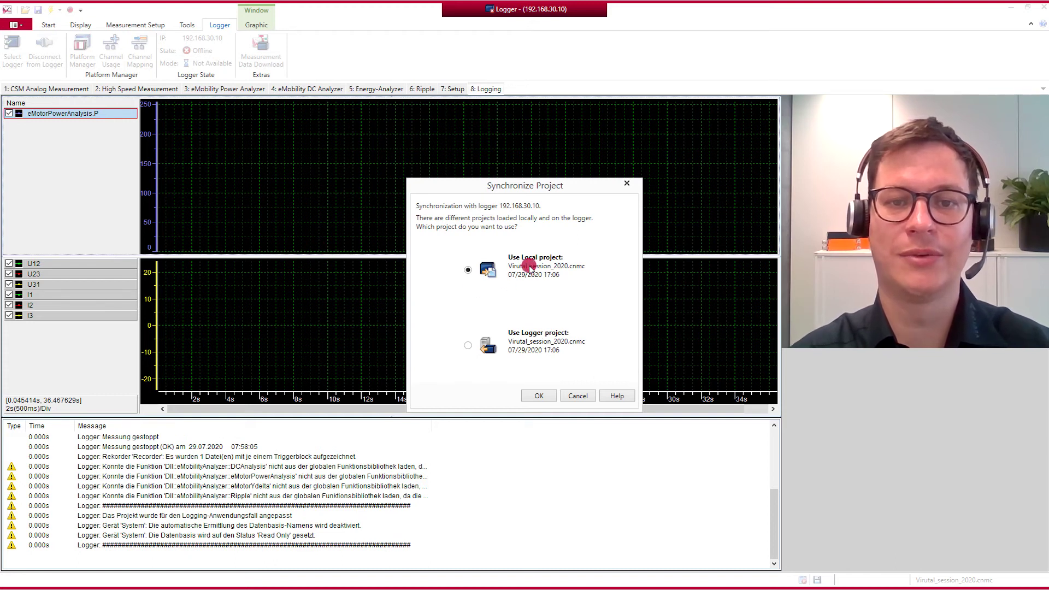
Keep Use Local project, save it, and upload it to logger 192.168.30.10.
click(540, 397)
click(529, 334)
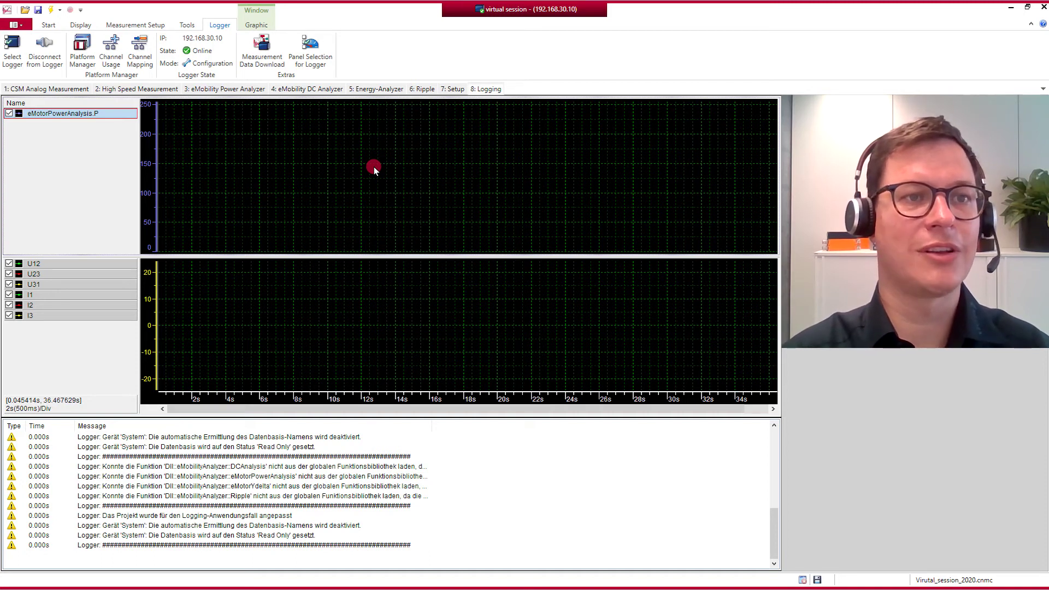
click(145, 57)
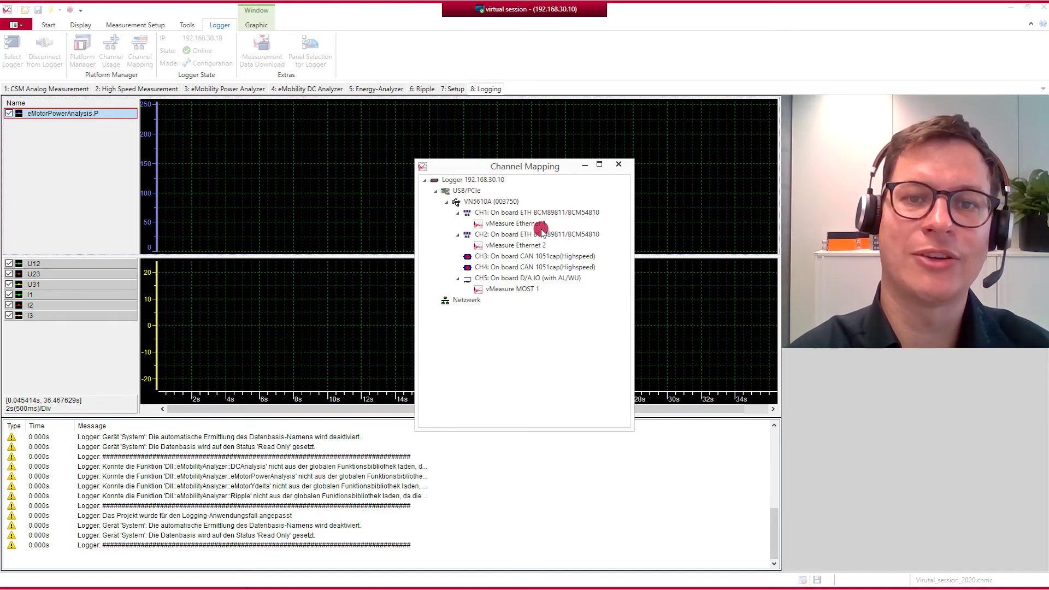
click(622, 166)
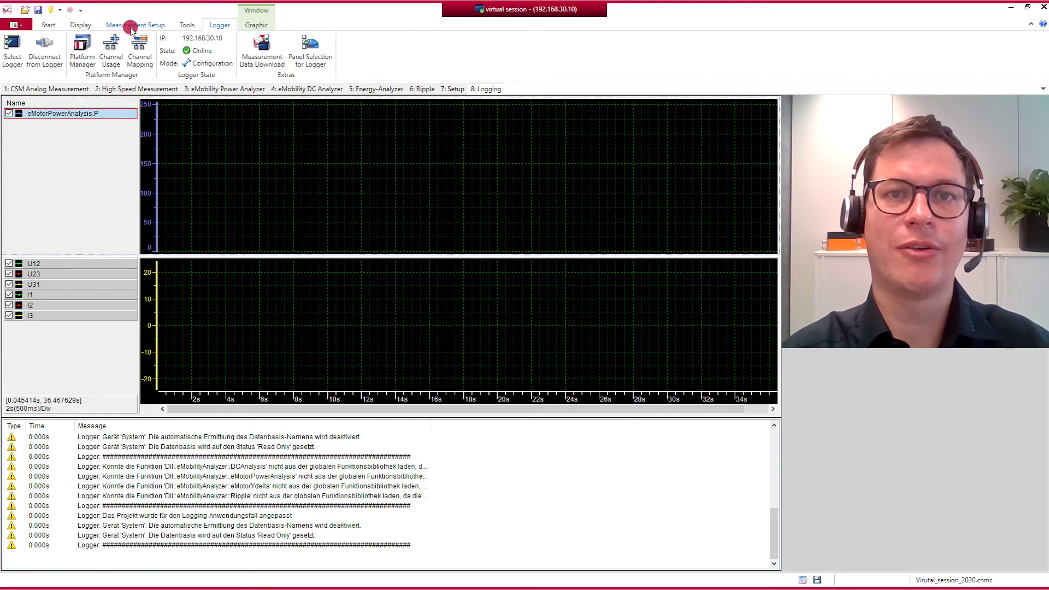
Open the Voltage [XCP - IO] device from Device Configuration for editing in CSMconfig.
click(131, 26)
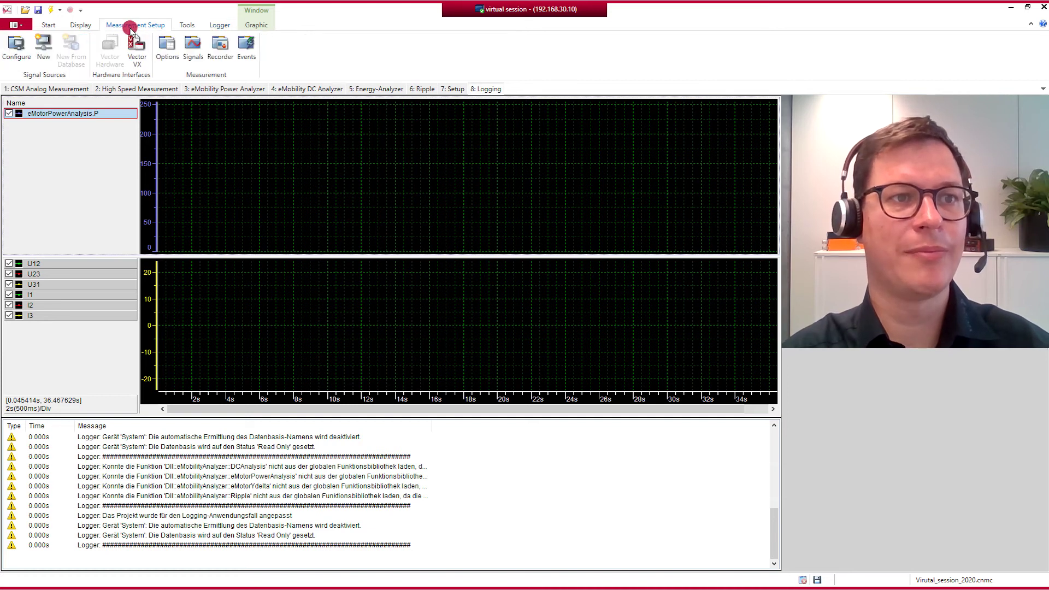
click(15, 44)
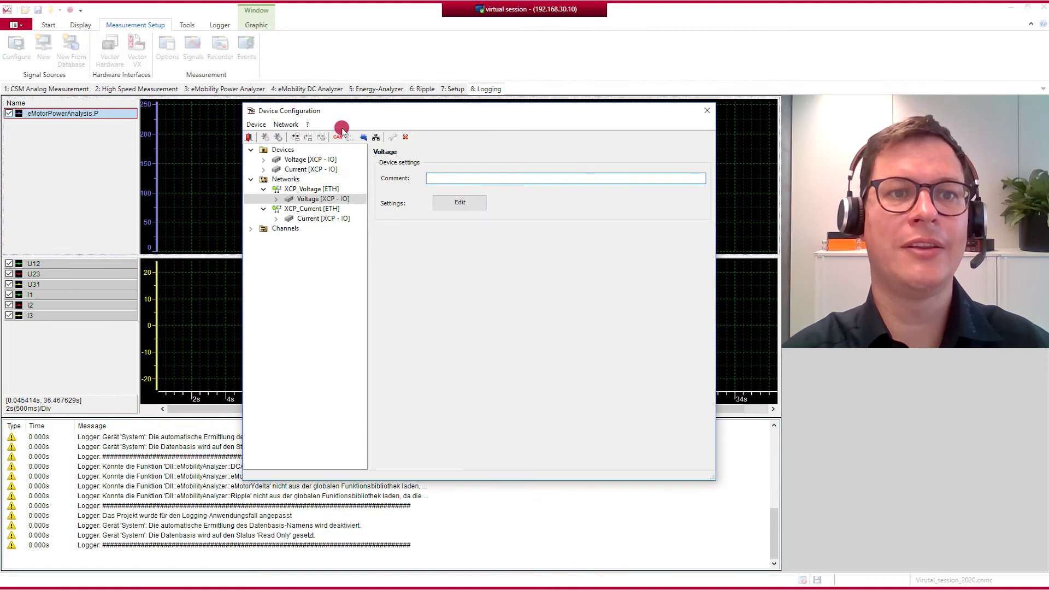
click(317, 188)
click(305, 159)
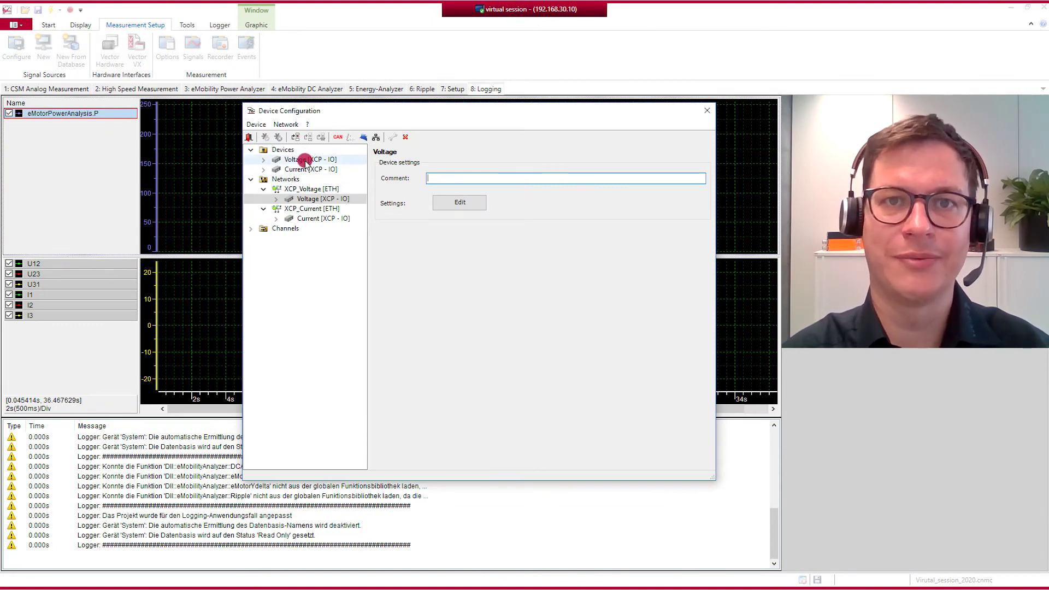
click(304, 200)
click(302, 162)
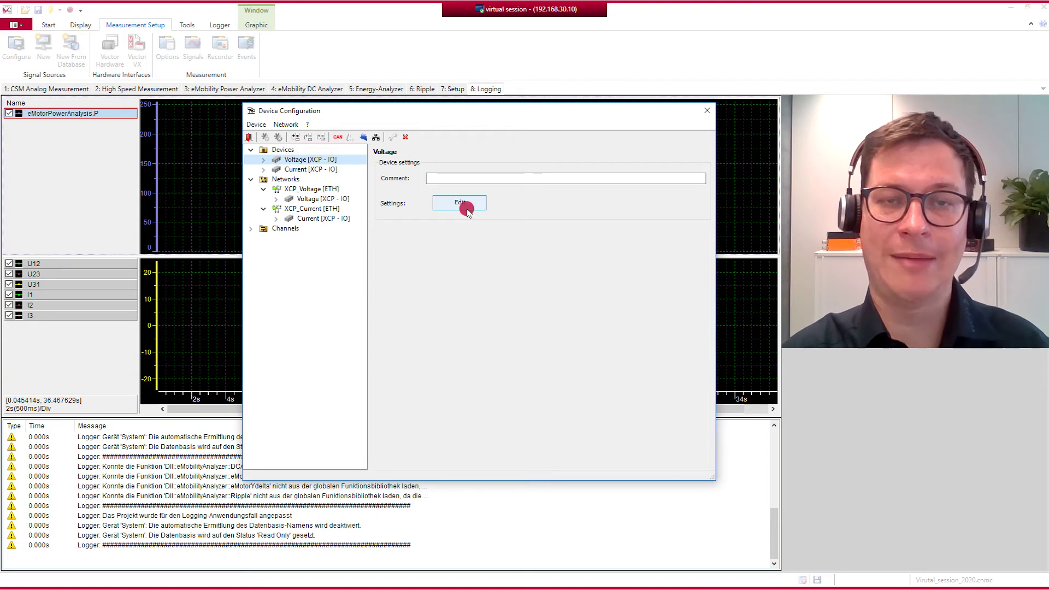
click(463, 211)
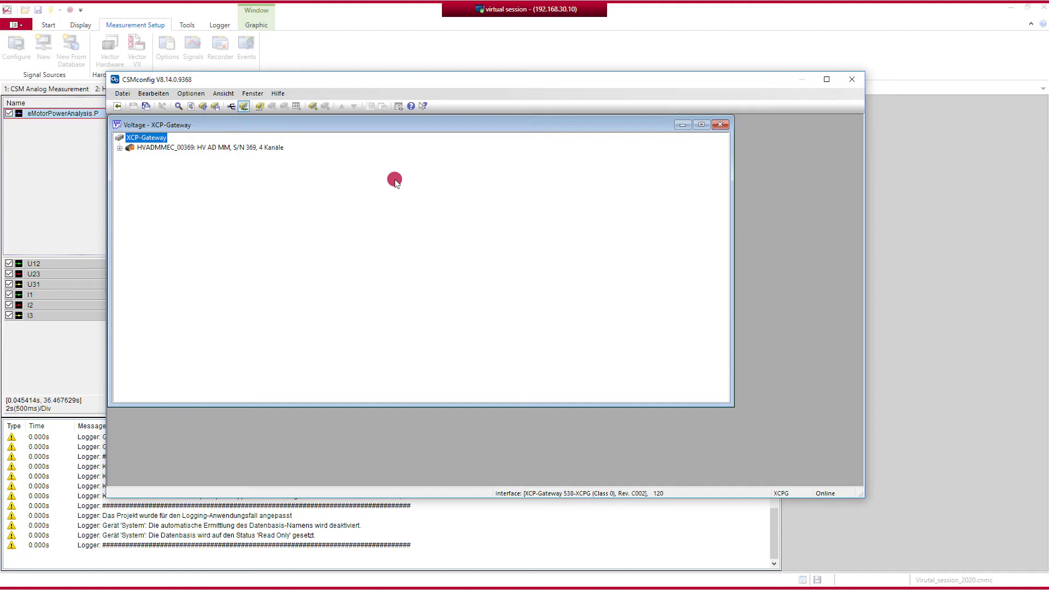
Expand the HVADMMEC module to view its four voltage channels, then save and return.
click(120, 148)
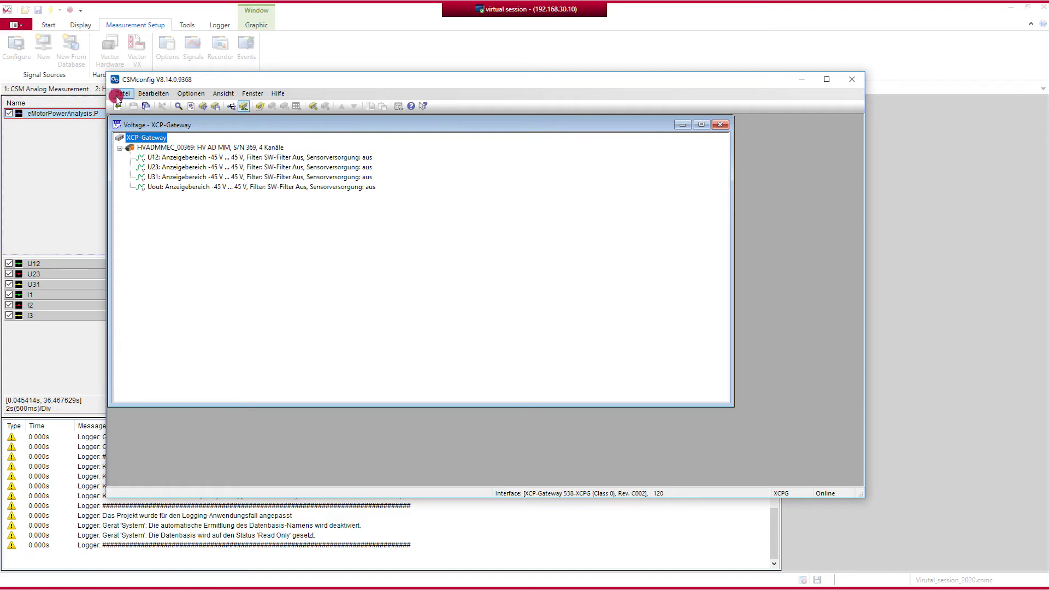
click(119, 110)
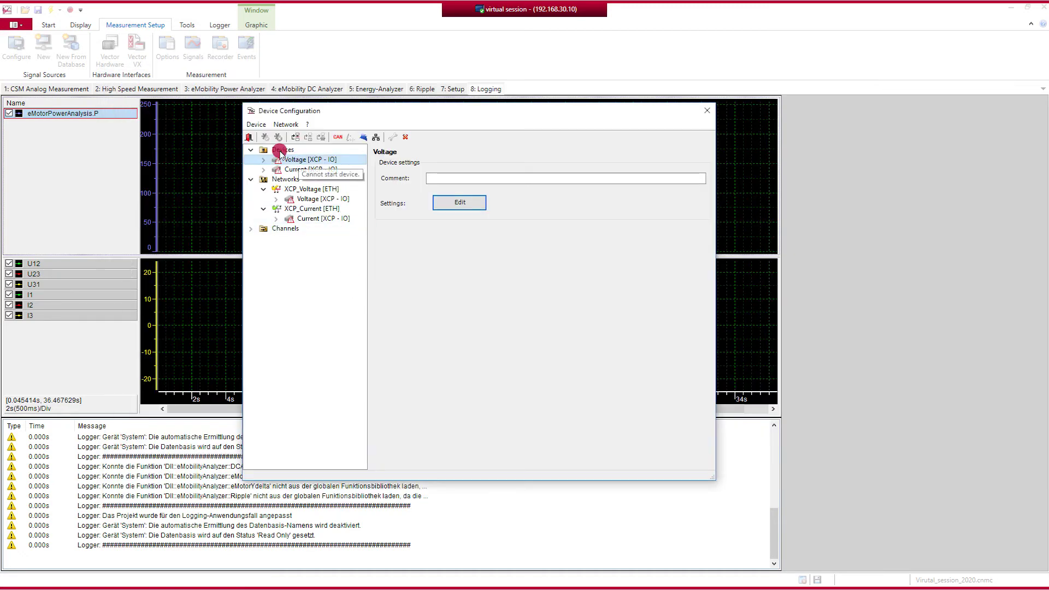
Close Device Configuration, then run and stop a measurement to write the Recorder_recording file.
click(249, 138)
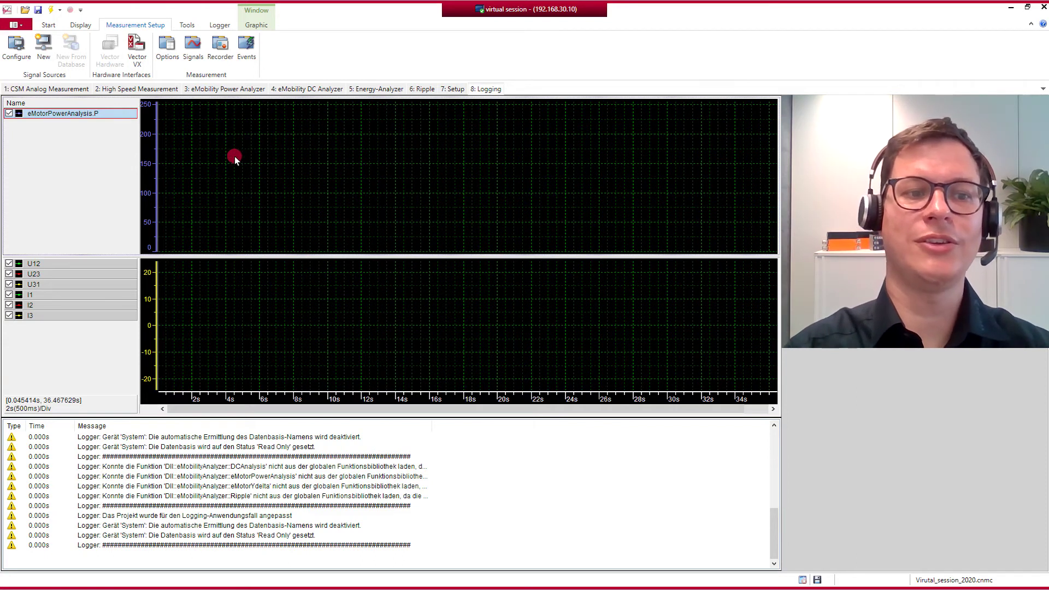
click(50, 13)
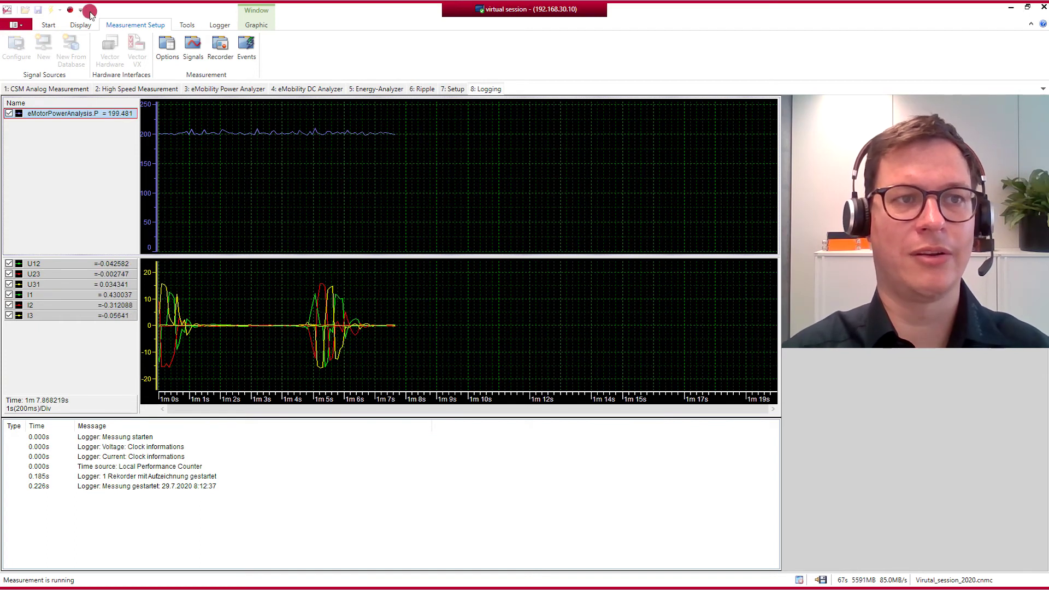
click(72, 11)
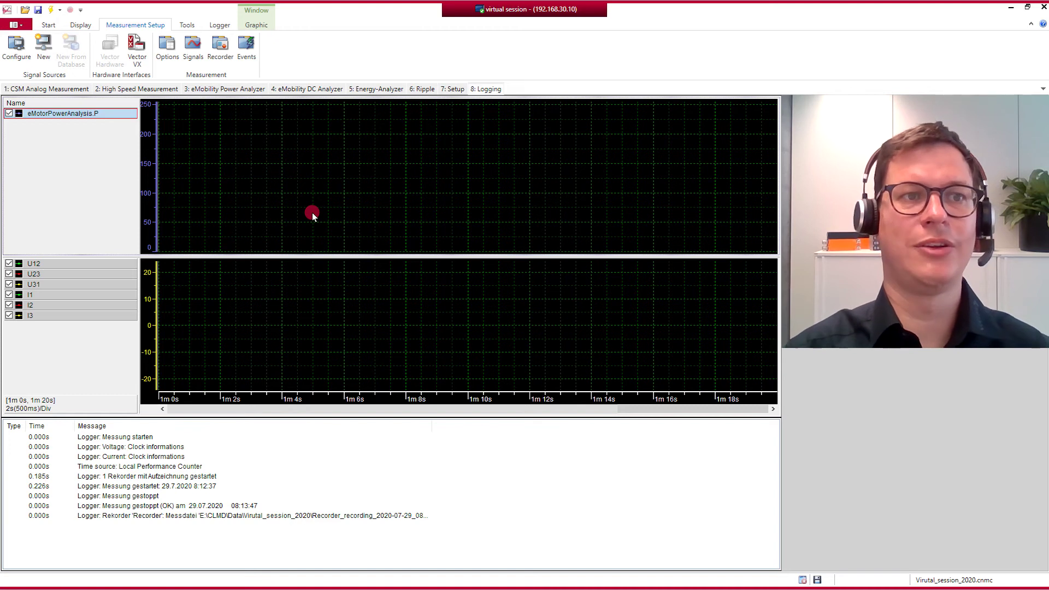
Show the Start ribbon commands and the Measurement Configuration dropdown list.
click(52, 25)
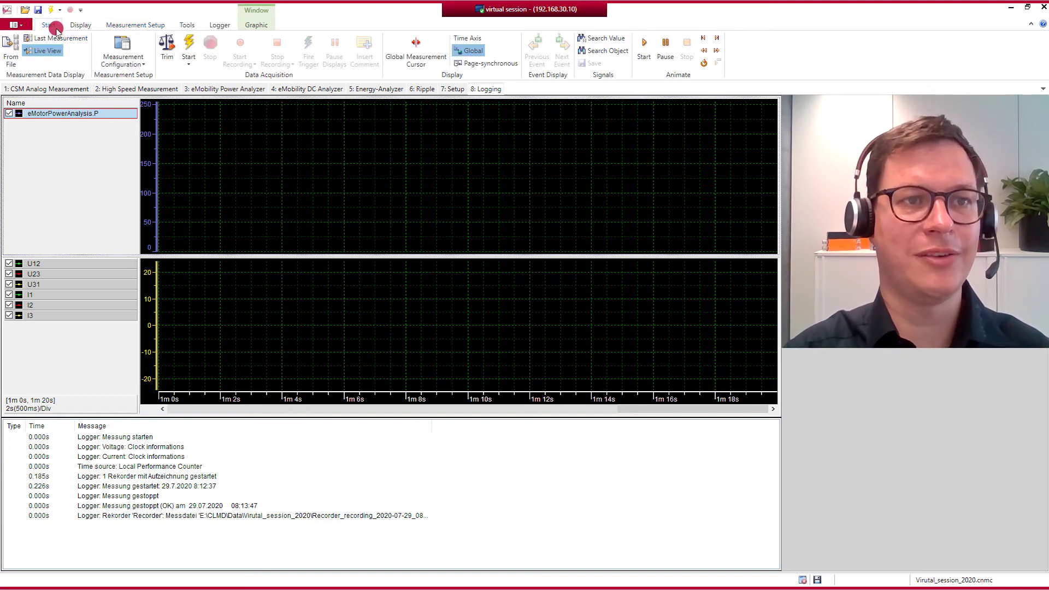
click(135, 60)
Open the Recorder's Trigger settings, showing Permanent recording with 500 ms / 1000 ms event times.
click(130, 102)
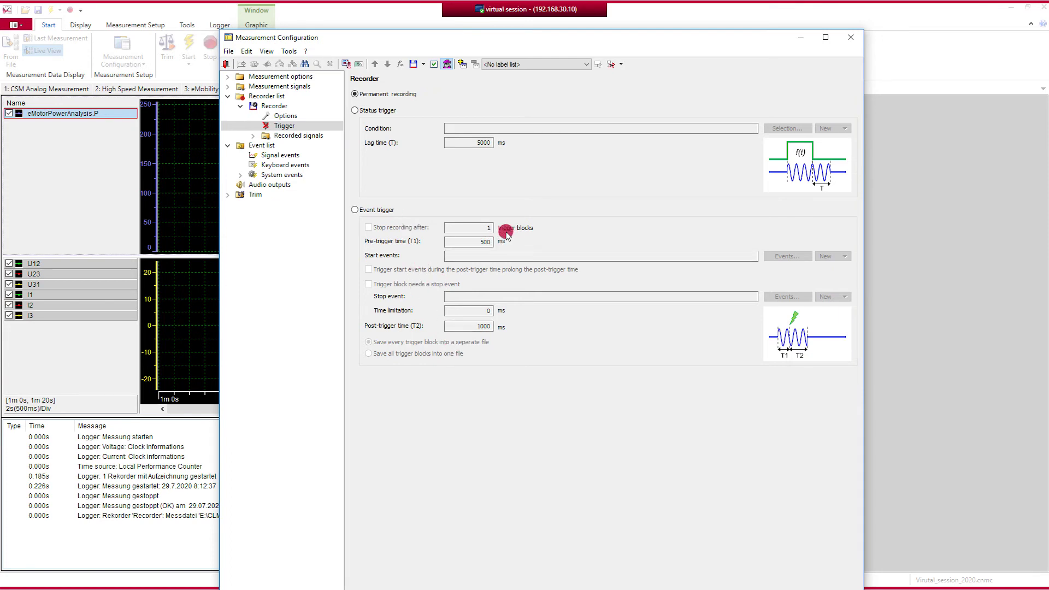
Set the Recorder to Event trigger and review the post-trigger time and the empty start events.
click(357, 211)
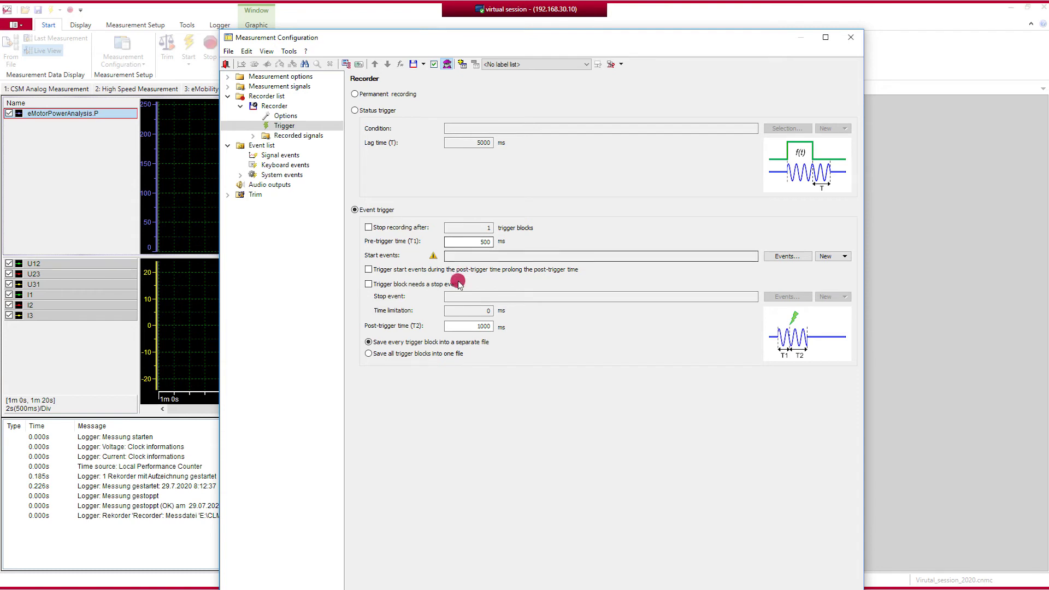
click(477, 327)
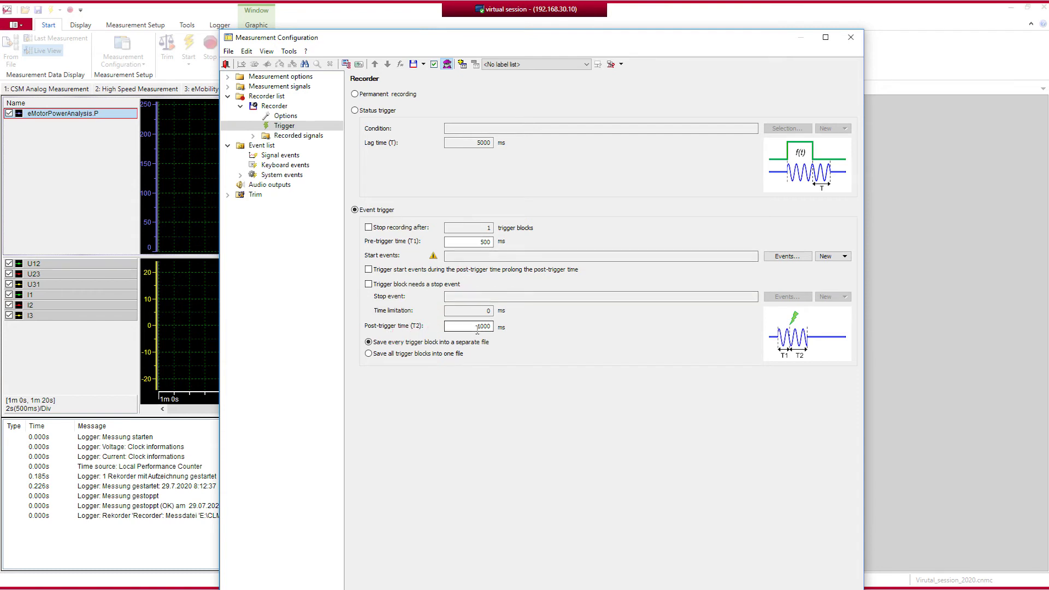
click(506, 335)
click(471, 257)
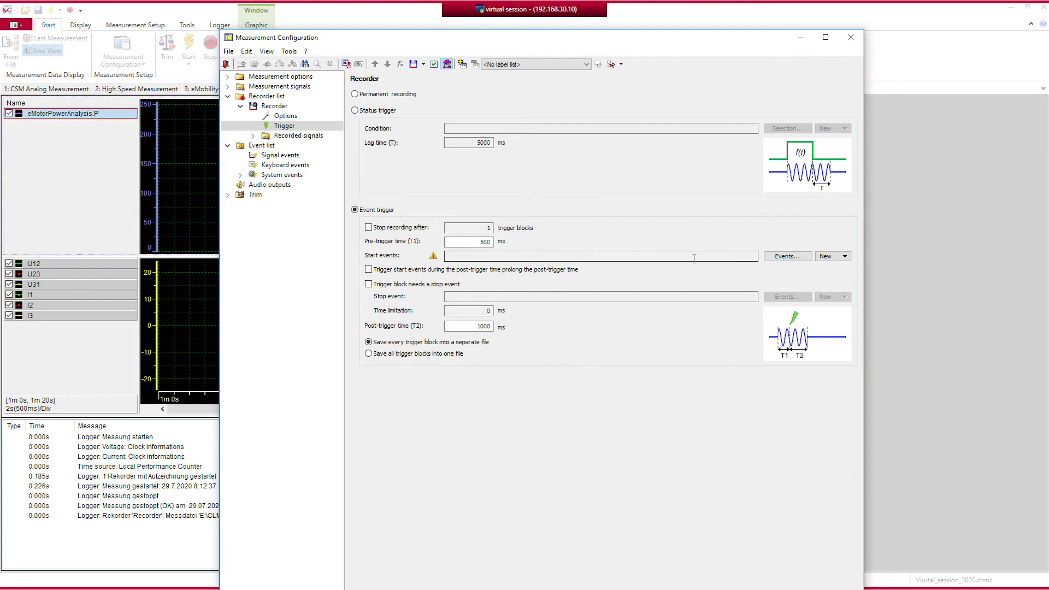
click(836, 257)
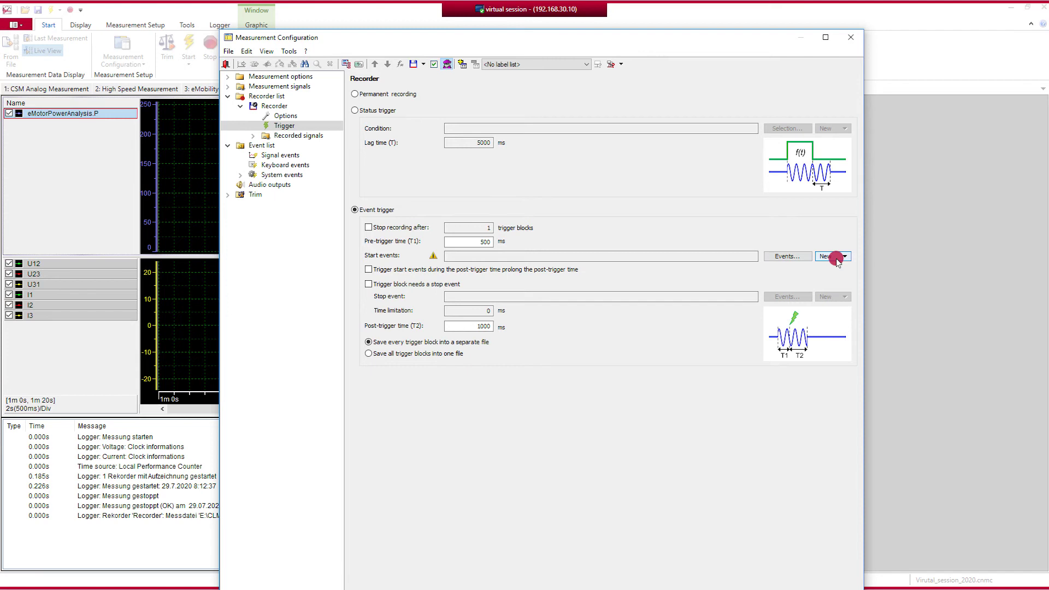
Create a new signal event with eMotorPowerAnalysis.P as its signal.
click(838, 260)
click(846, 270)
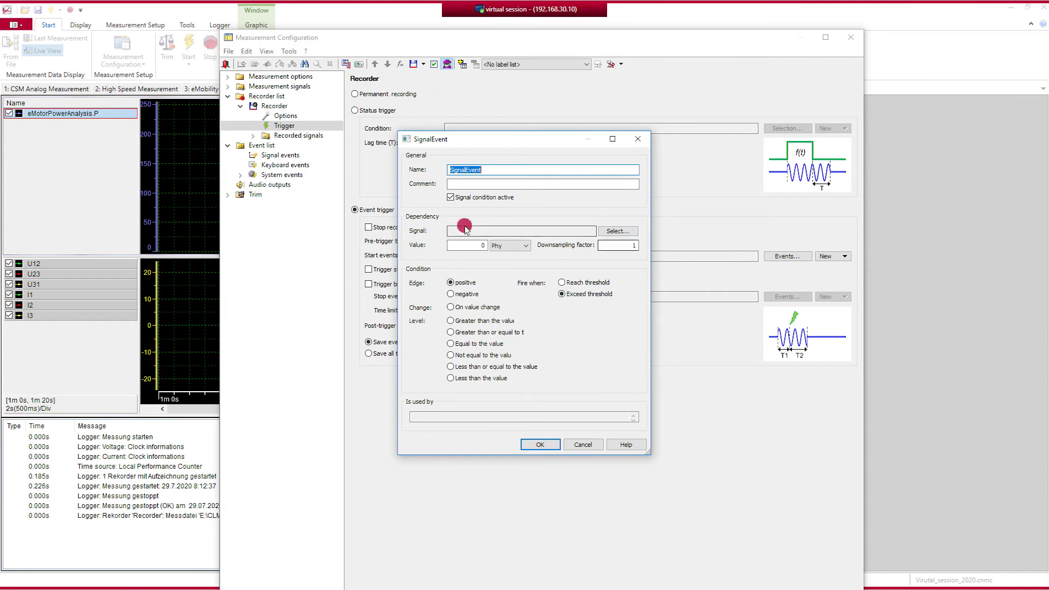
click(616, 229)
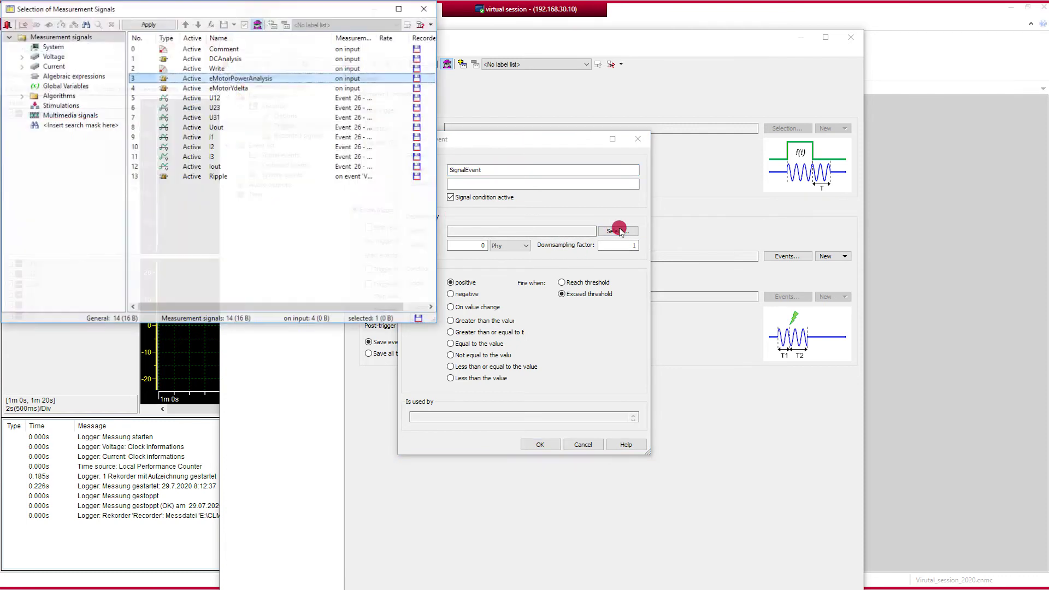
click(255, 83)
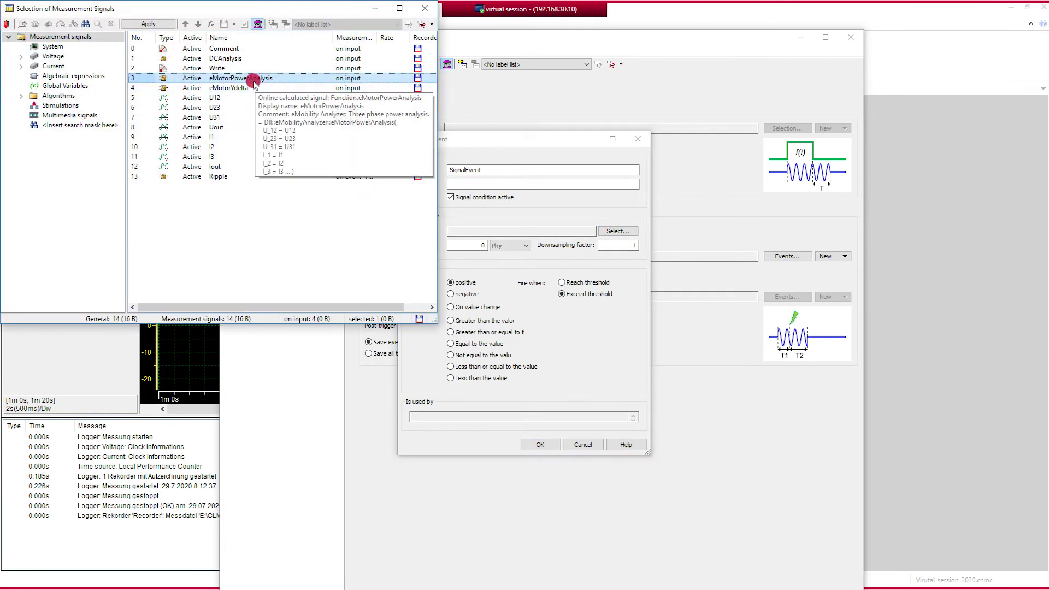
double_click(255, 83)
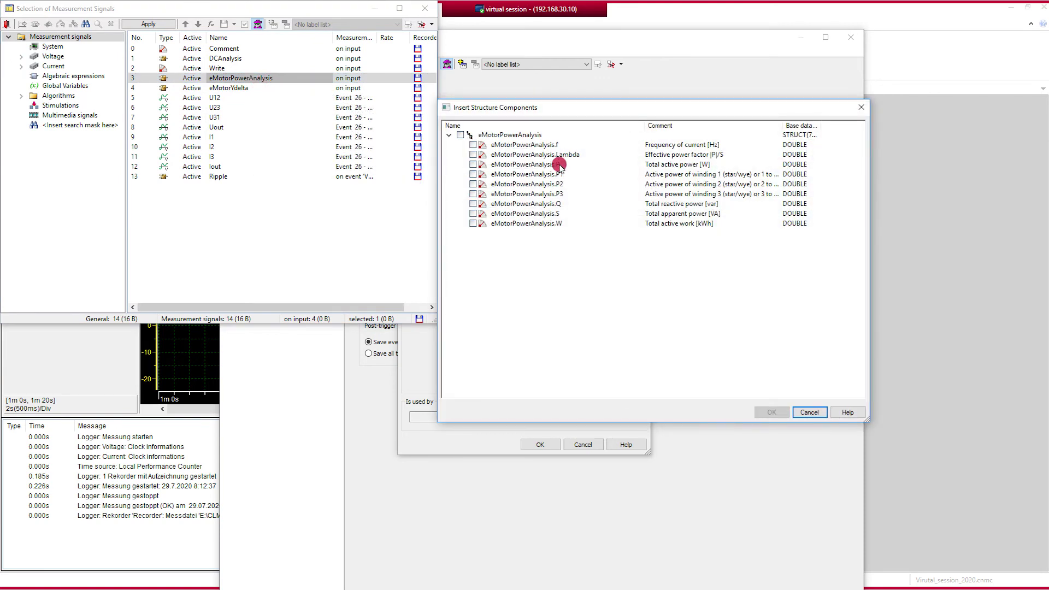
click(469, 165)
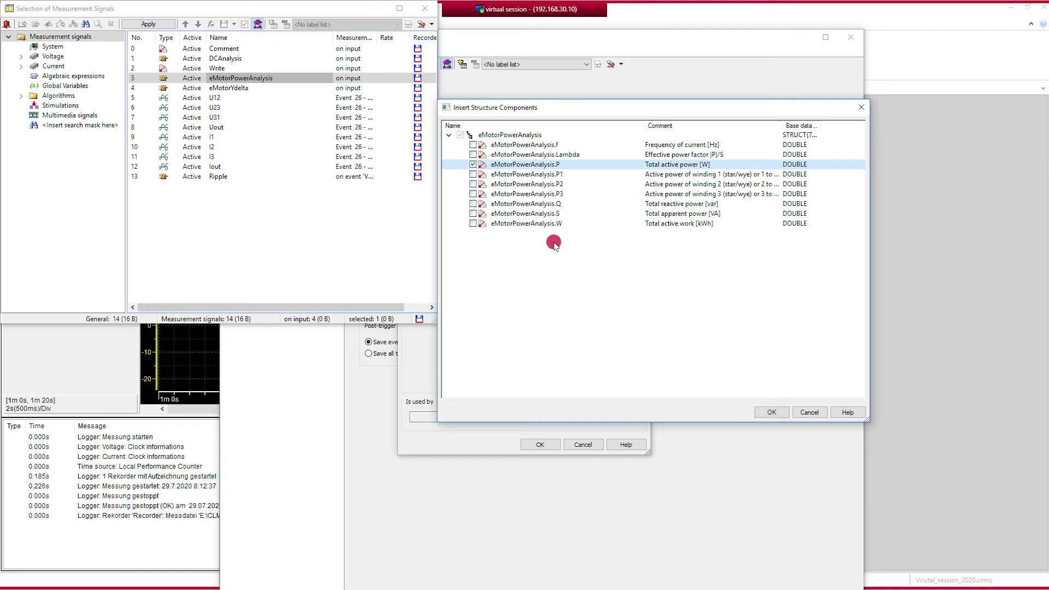
click(771, 413)
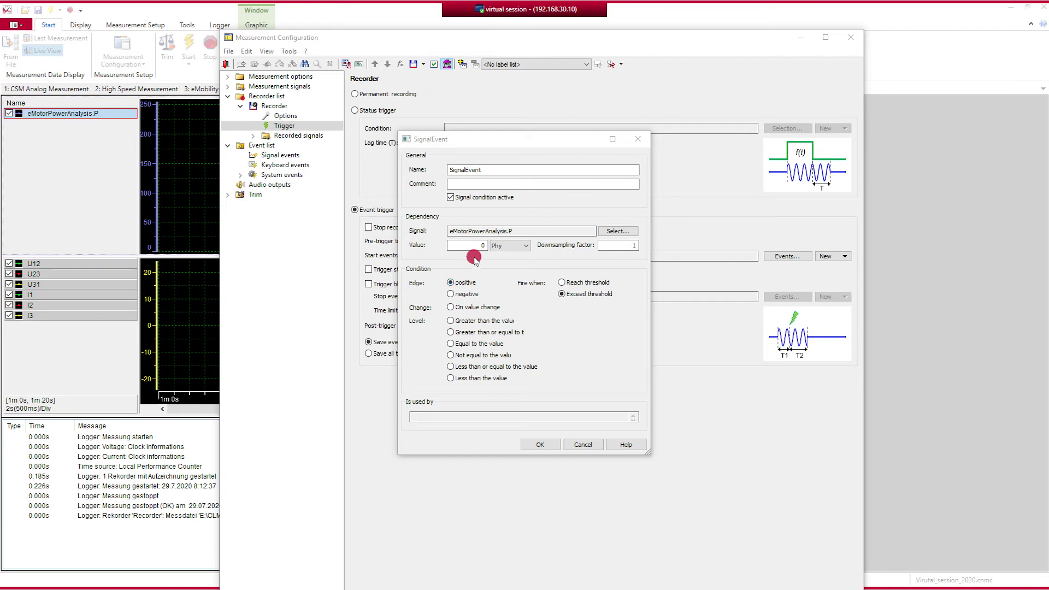
Keep threshold 0, set the edge to negative, and confirm SignalEvent as the start event.
click(458, 247)
click(493, 246)
click(472, 302)
click(472, 302)
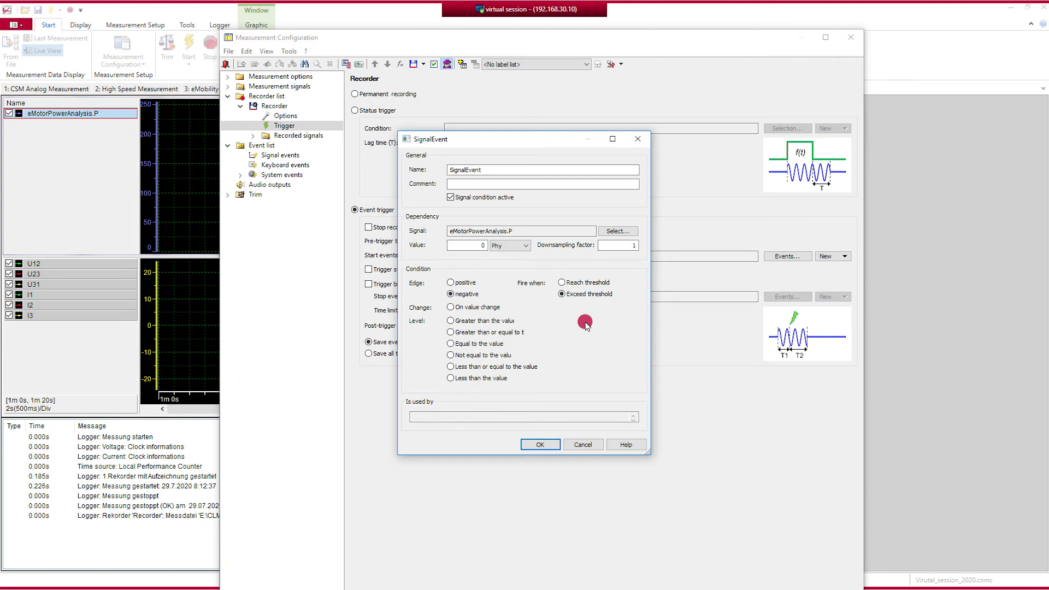
click(541, 445)
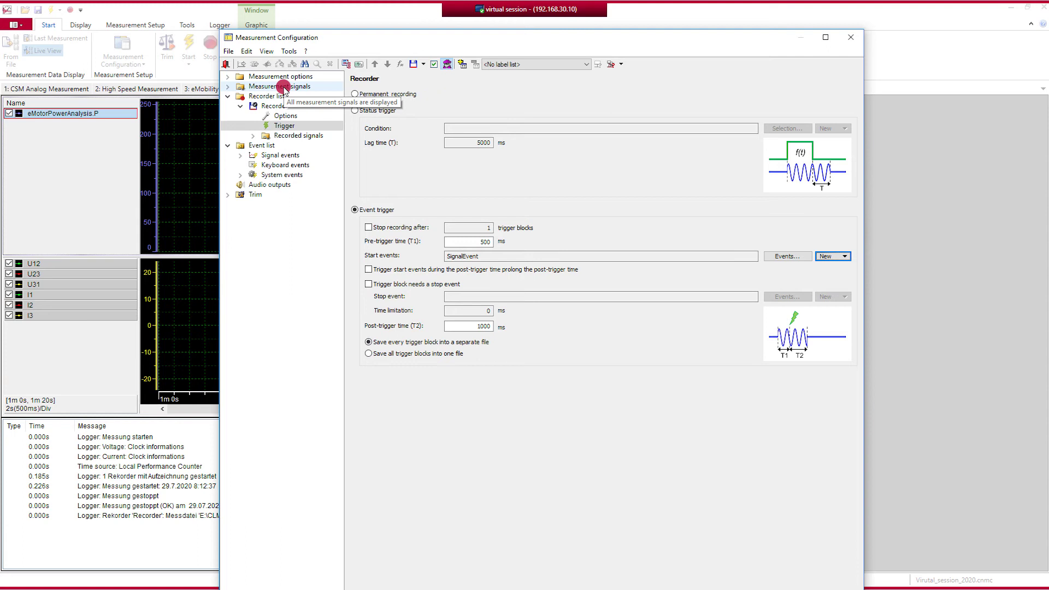
Review the 14 measurement signals ticked for the Recorder, then close the configuration keeping the changes.
click(284, 89)
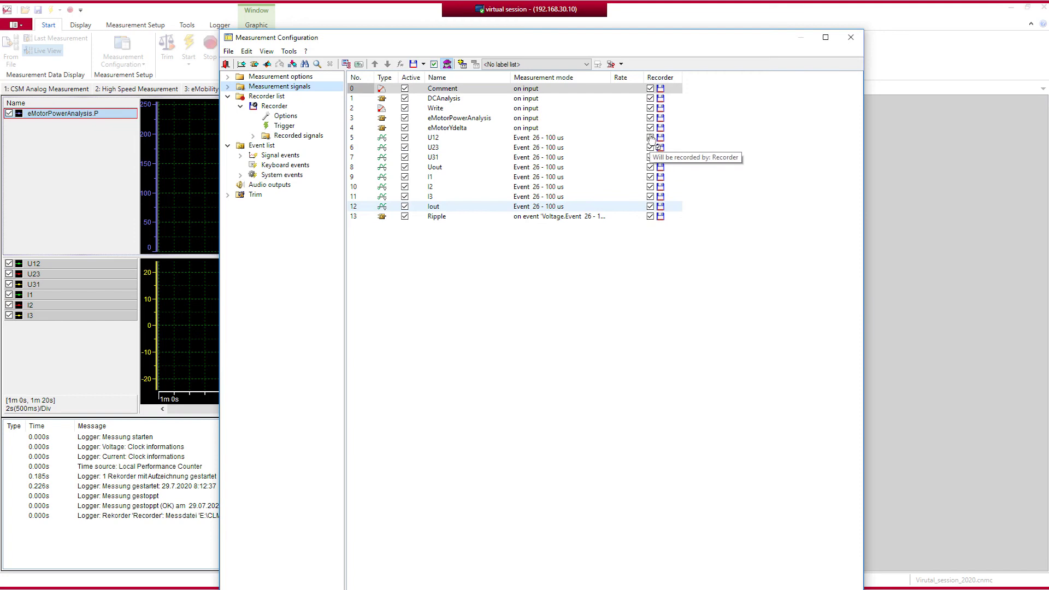
click(618, 114)
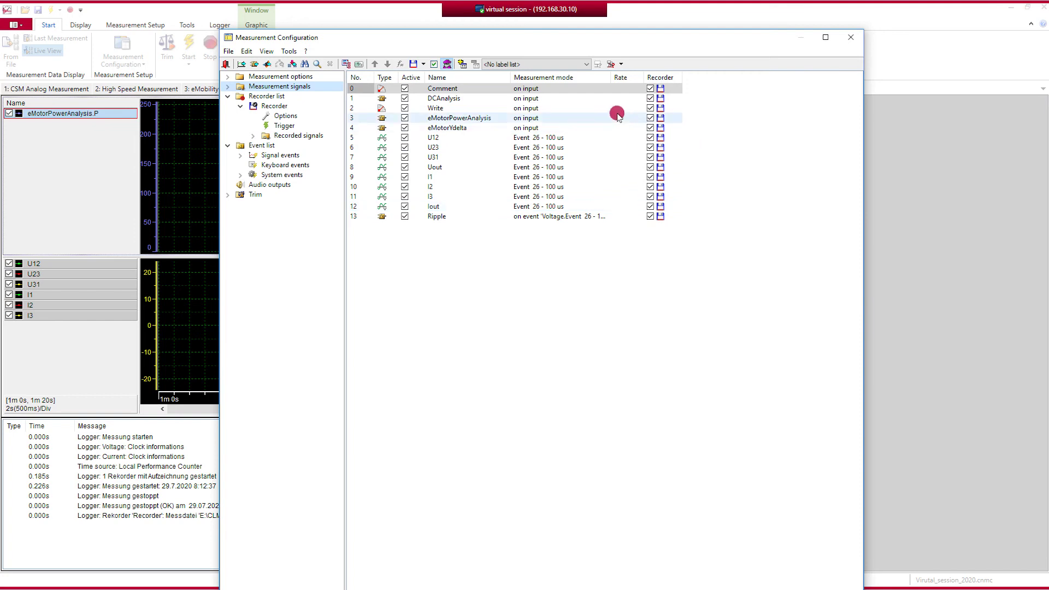
click(227, 67)
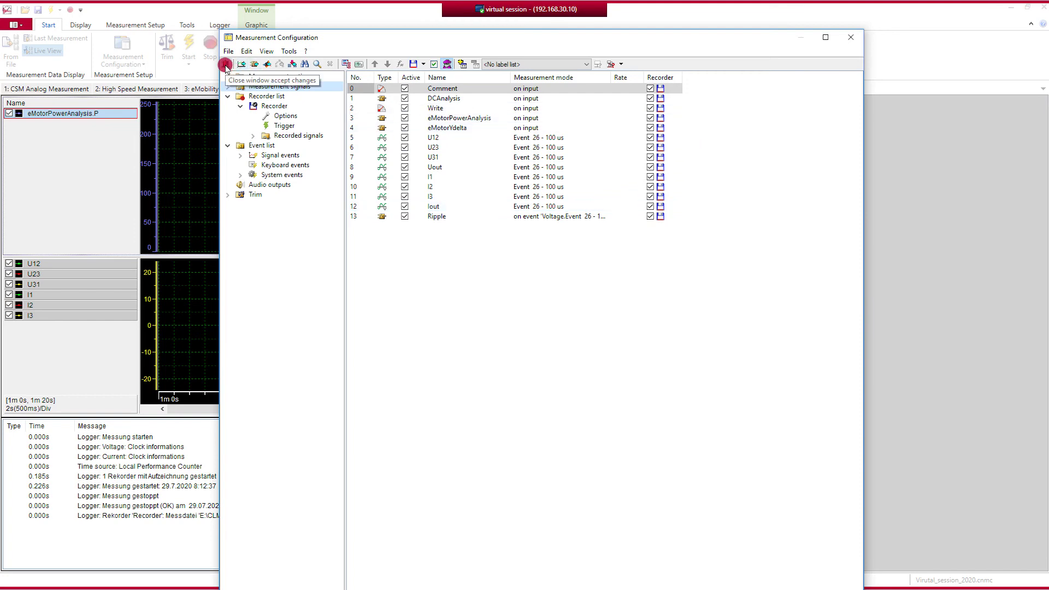
Close the measurement configuration, activate the project on the logger and start the measurement.
click(225, 65)
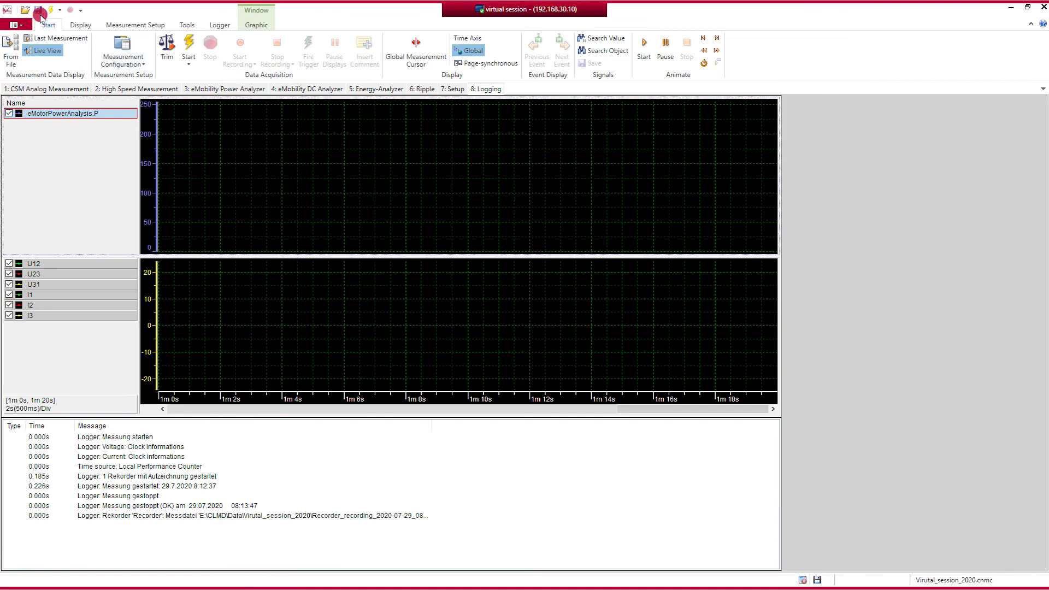
click(39, 11)
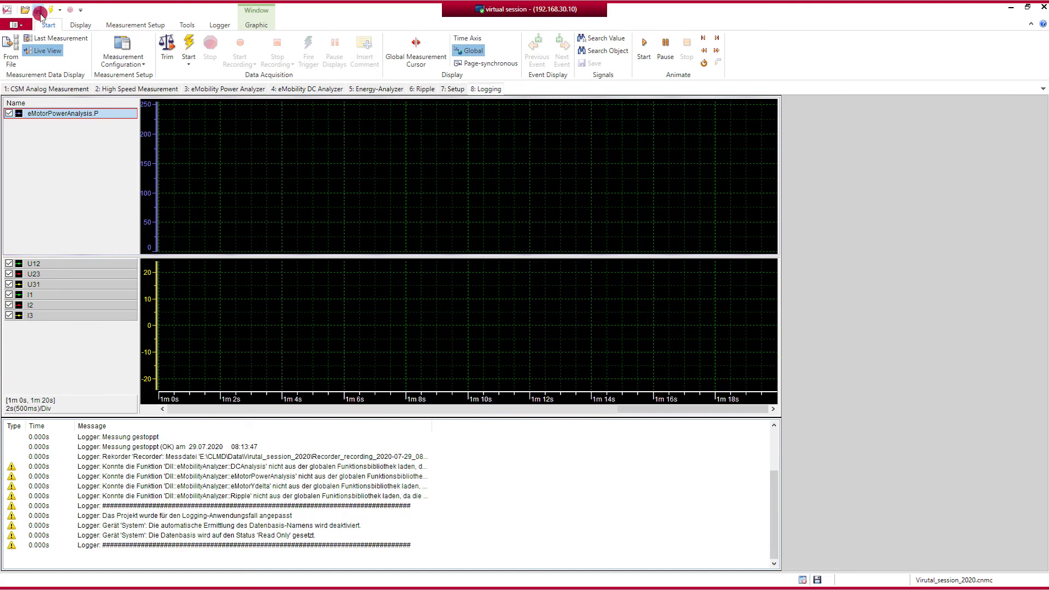
click(49, 13)
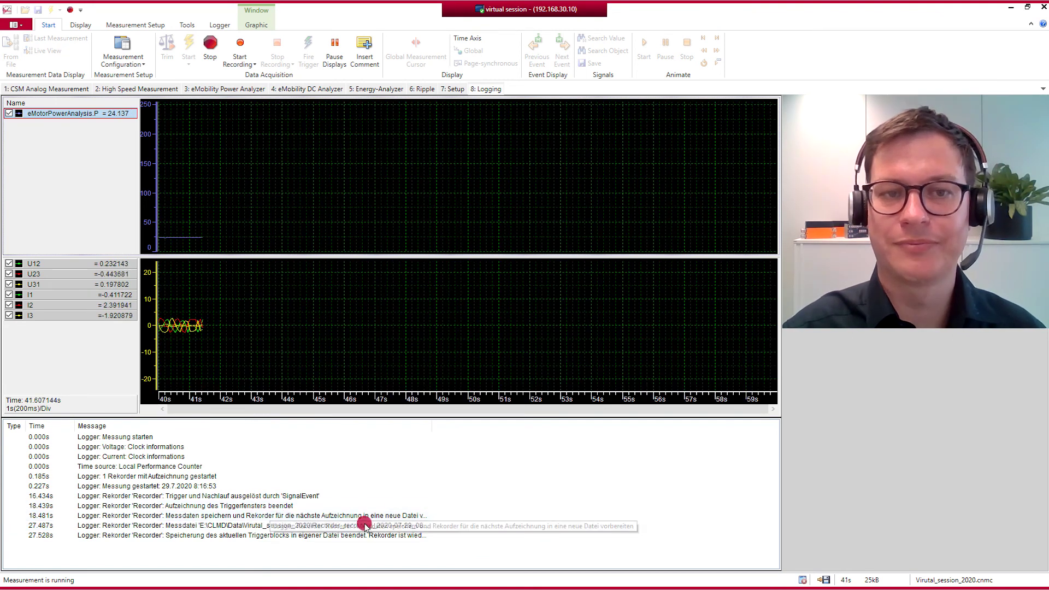
Stop the measurement and inspect the two downloadable files via Logger > Measurement Data Download.
click(212, 53)
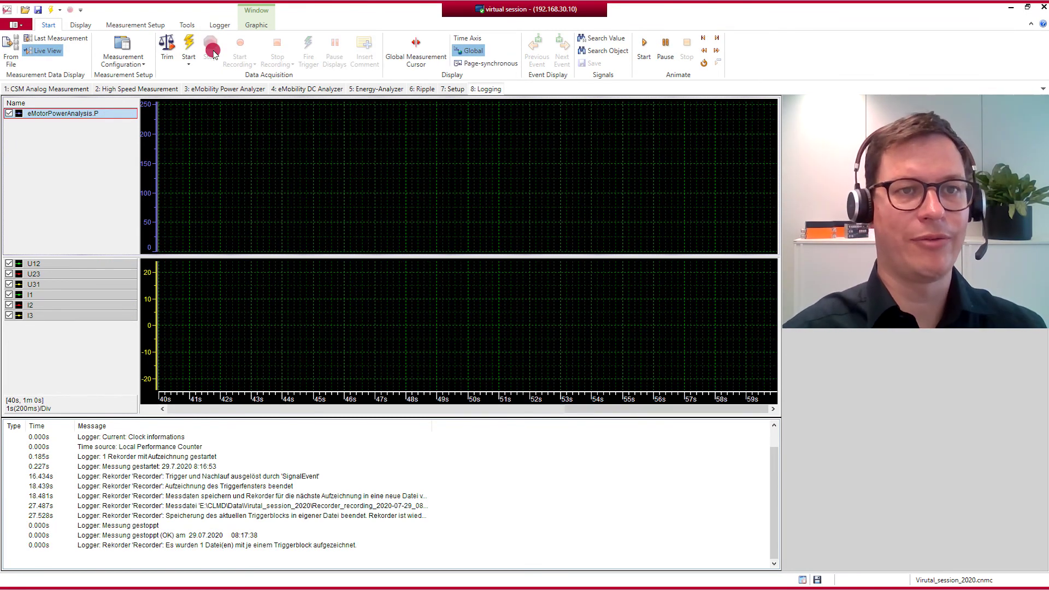
click(221, 24)
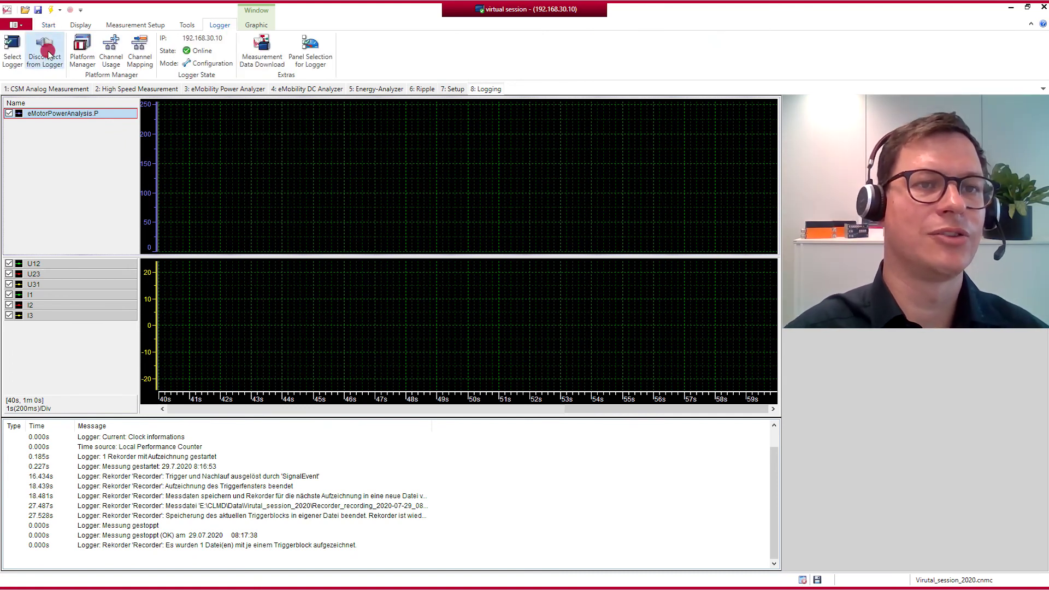
click(273, 51)
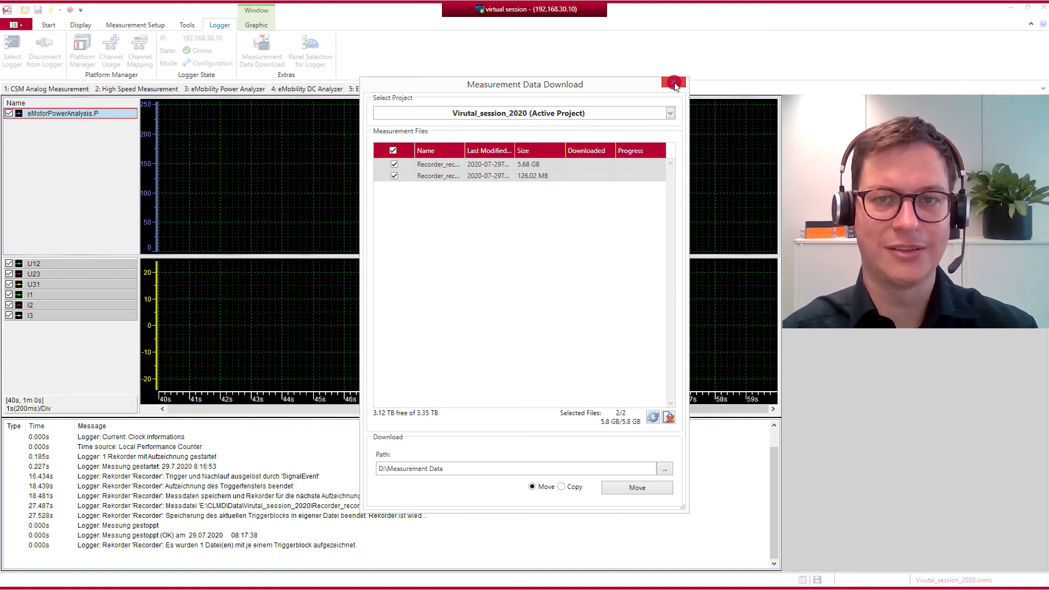
click(674, 83)
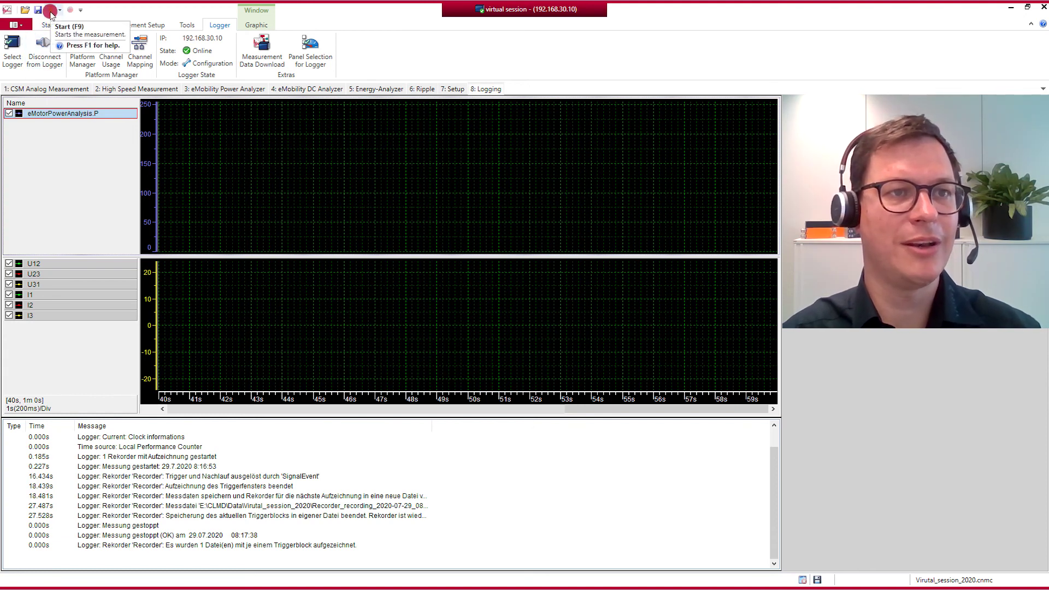
Start a new logging measurement with F9/Start.
click(50, 12)
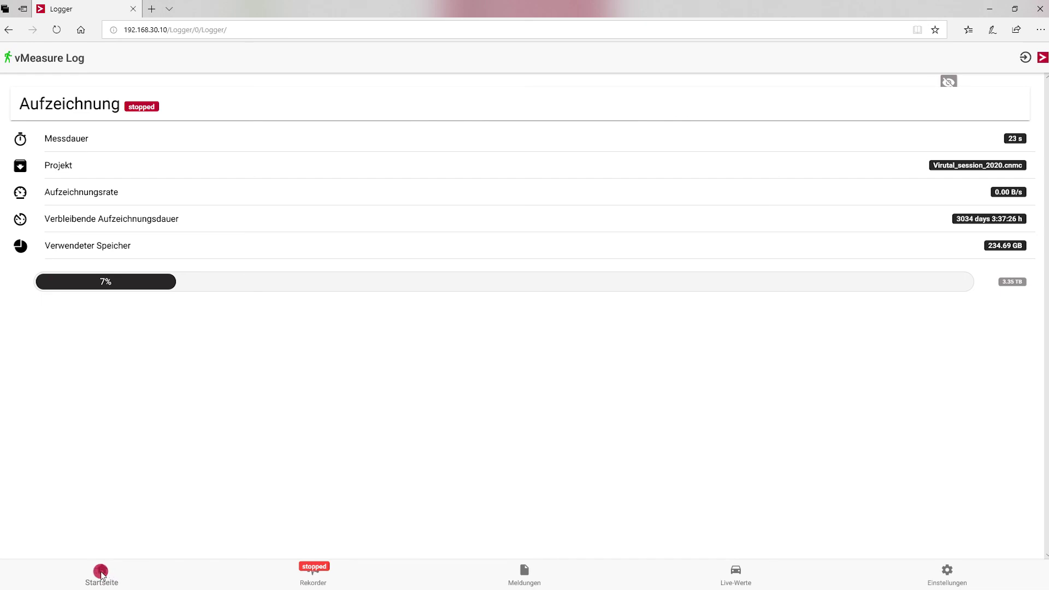
View the Startseite recording overview, then the Meldungen message list.
click(101, 573)
click(524, 572)
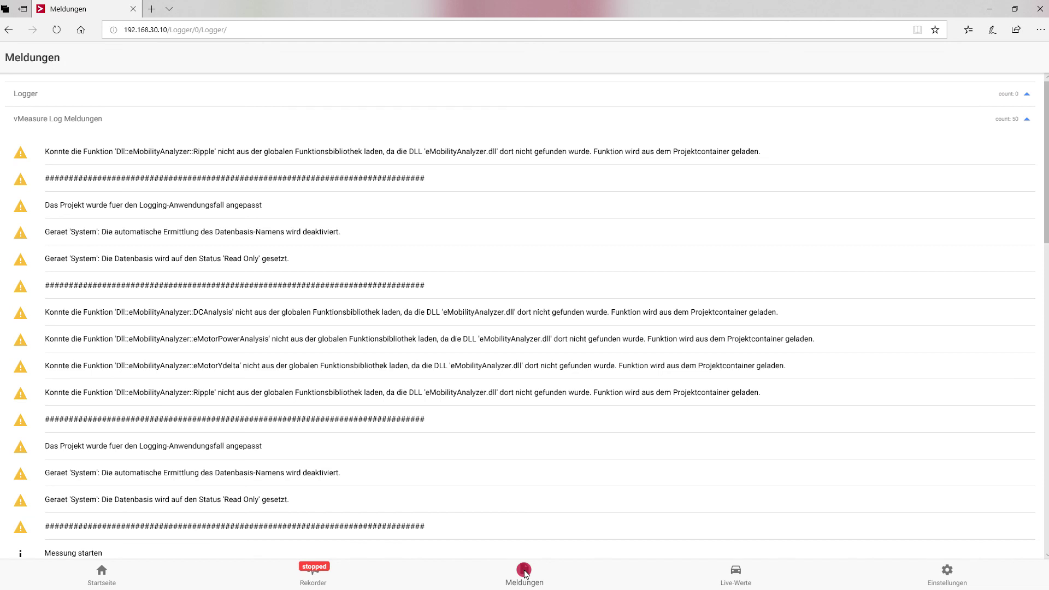
Add DCAnalysis.P to the Live-Werte page via Signal auswählen.
click(736, 574)
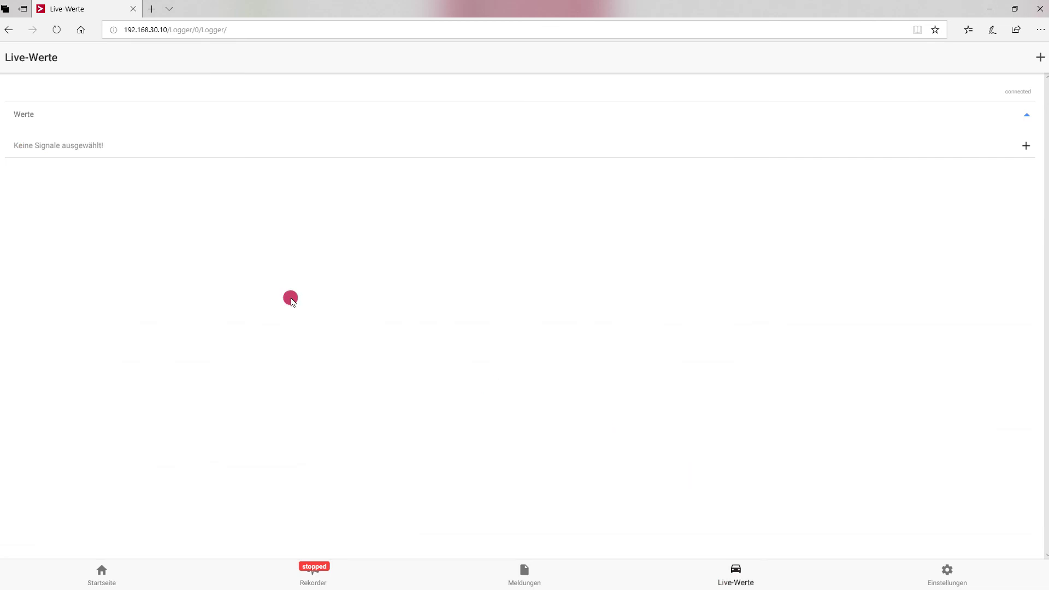
click(1030, 146)
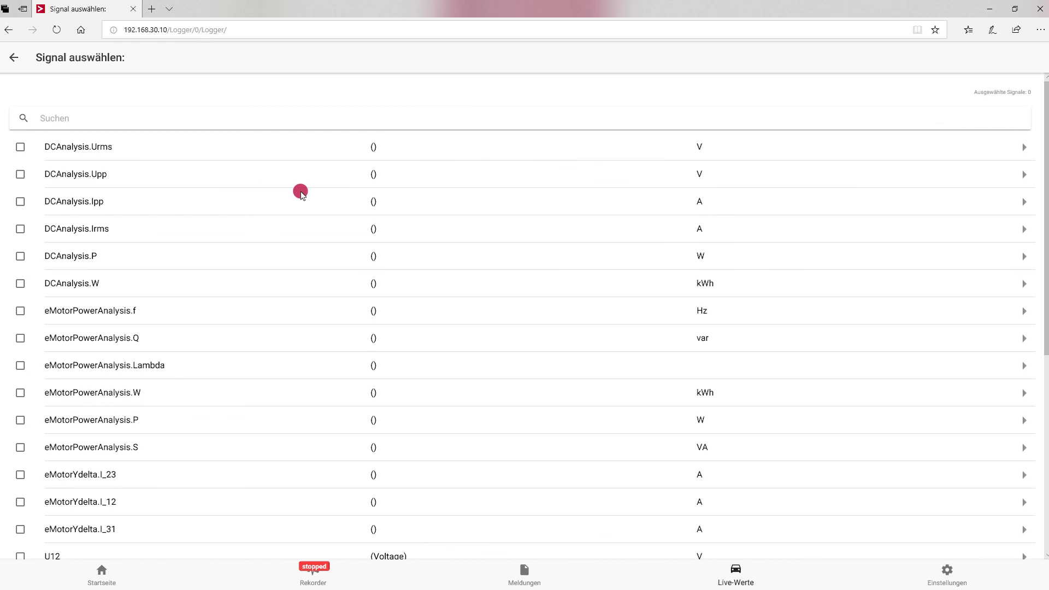
scroll(224, 389, down, 5)
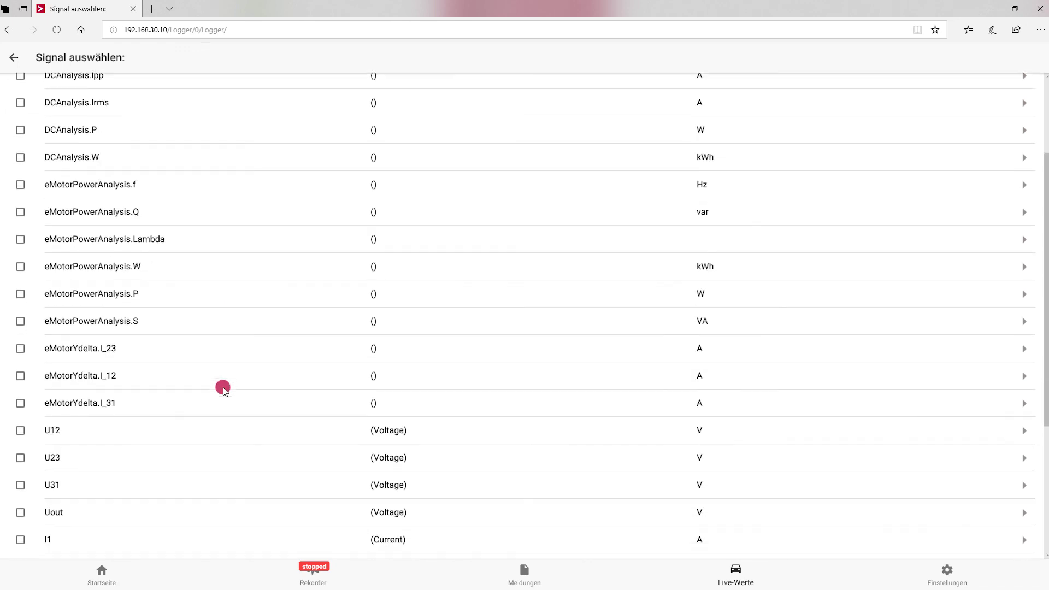
scroll(223, 389, down, 2)
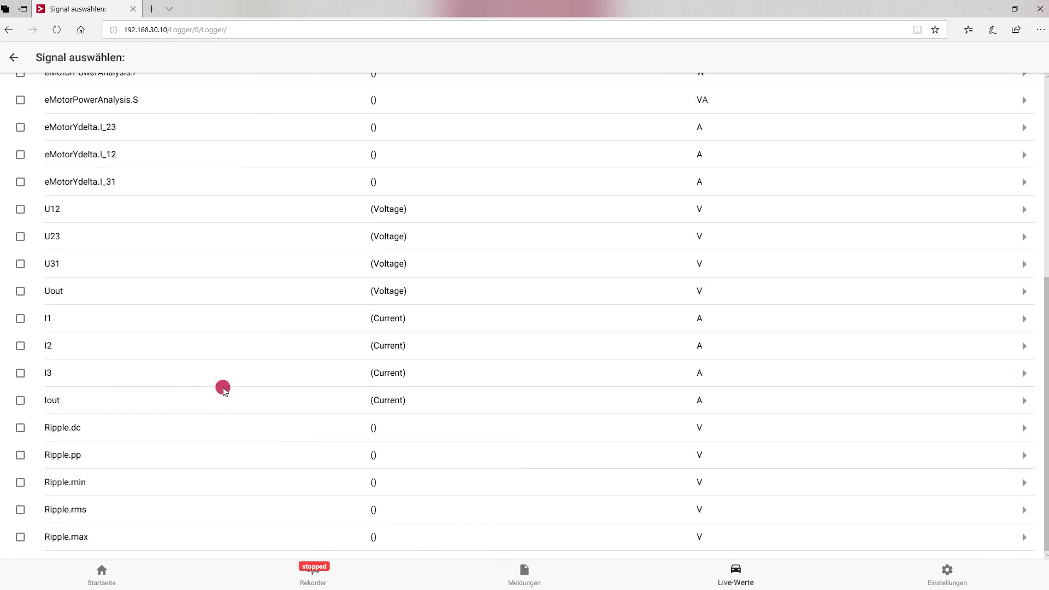
scroll(223, 389, up, 6)
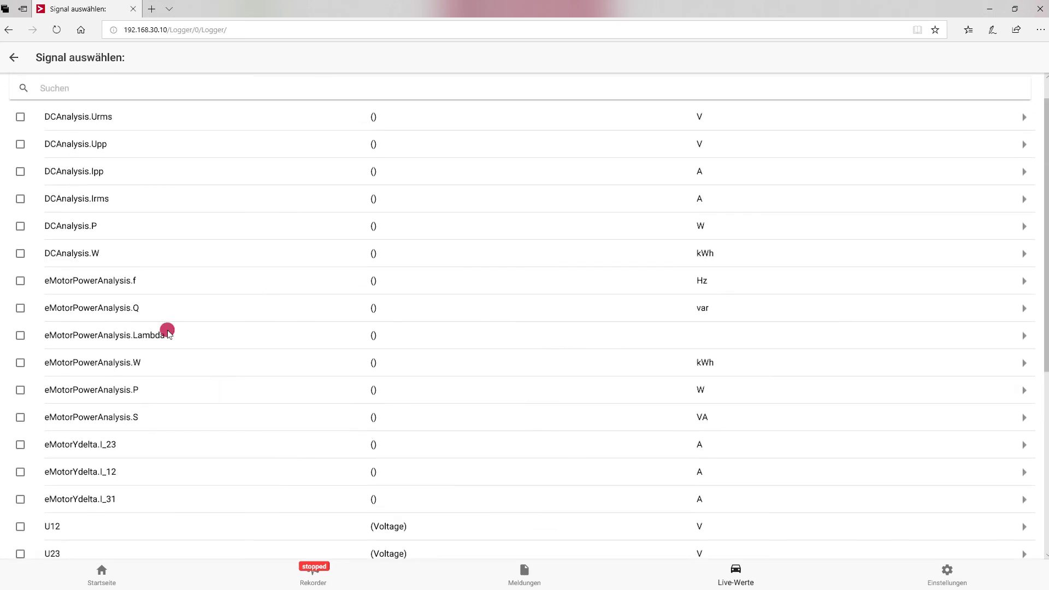
click(20, 226)
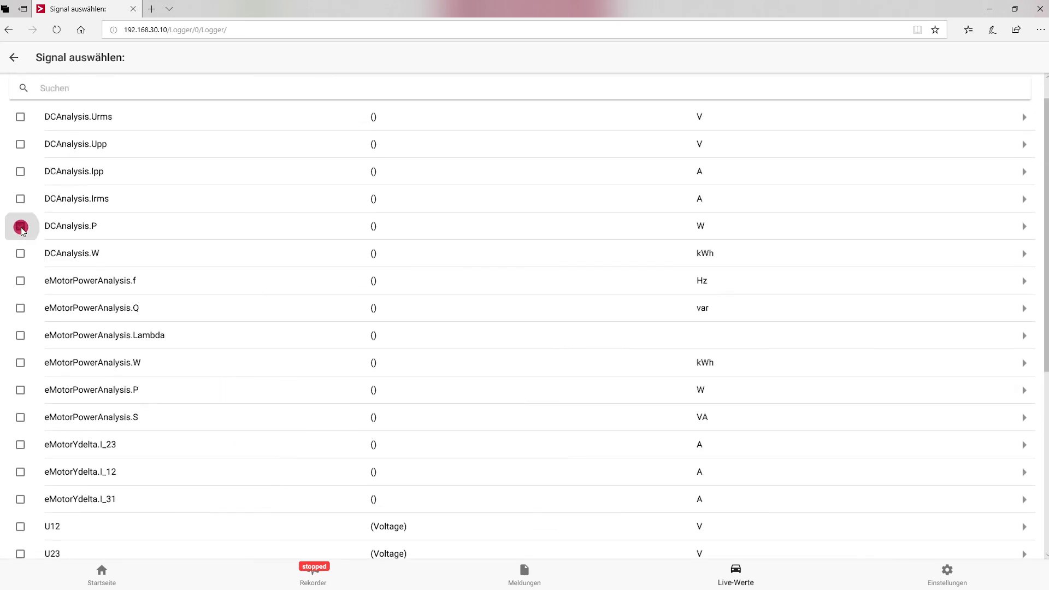
click(12, 60)
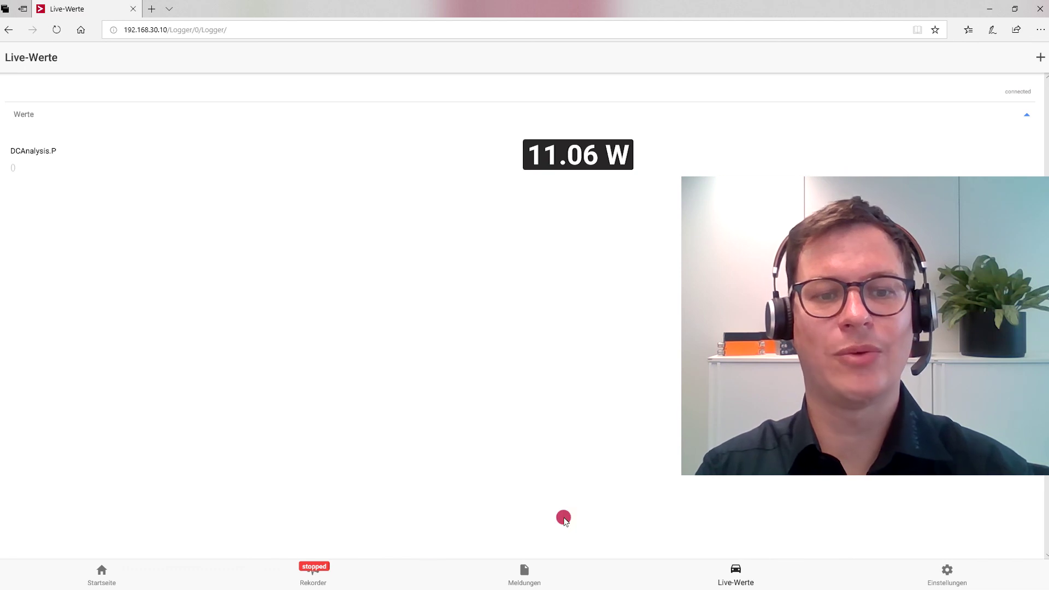
View the Rekorder status page, then go to Einstellungen.
click(330, 572)
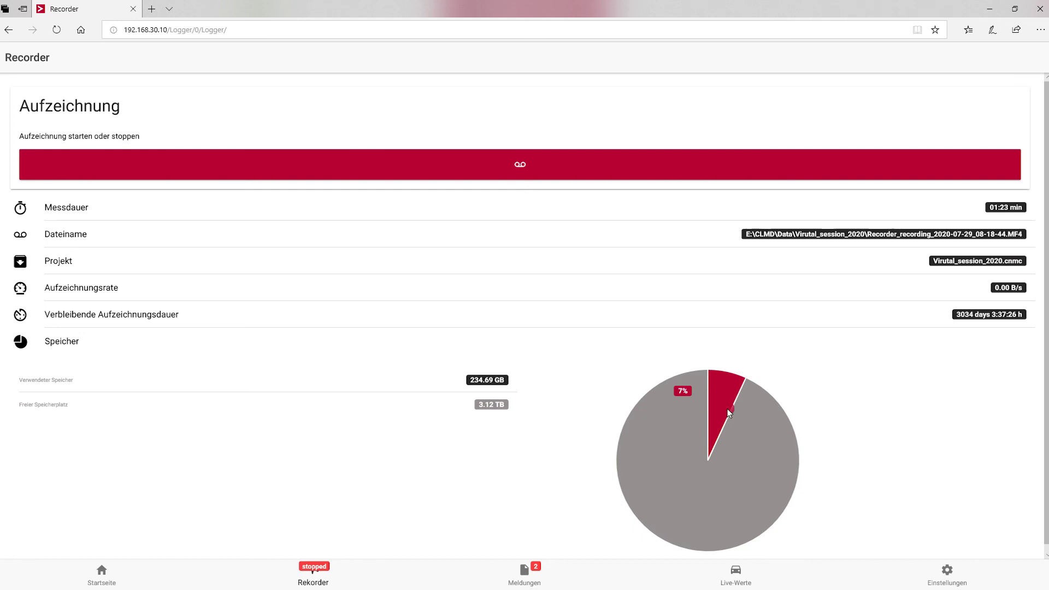
click(947, 573)
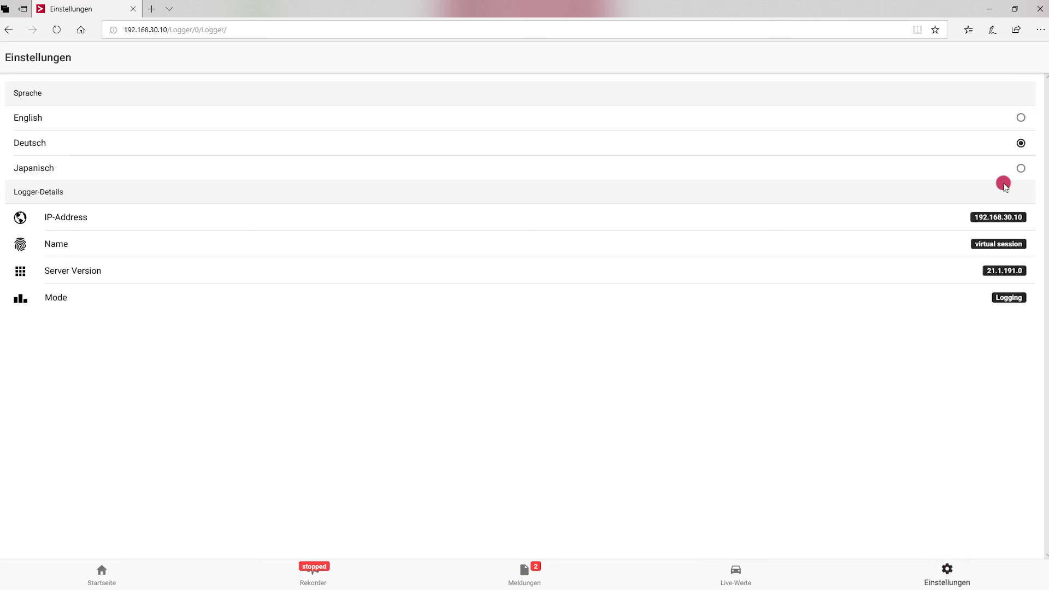